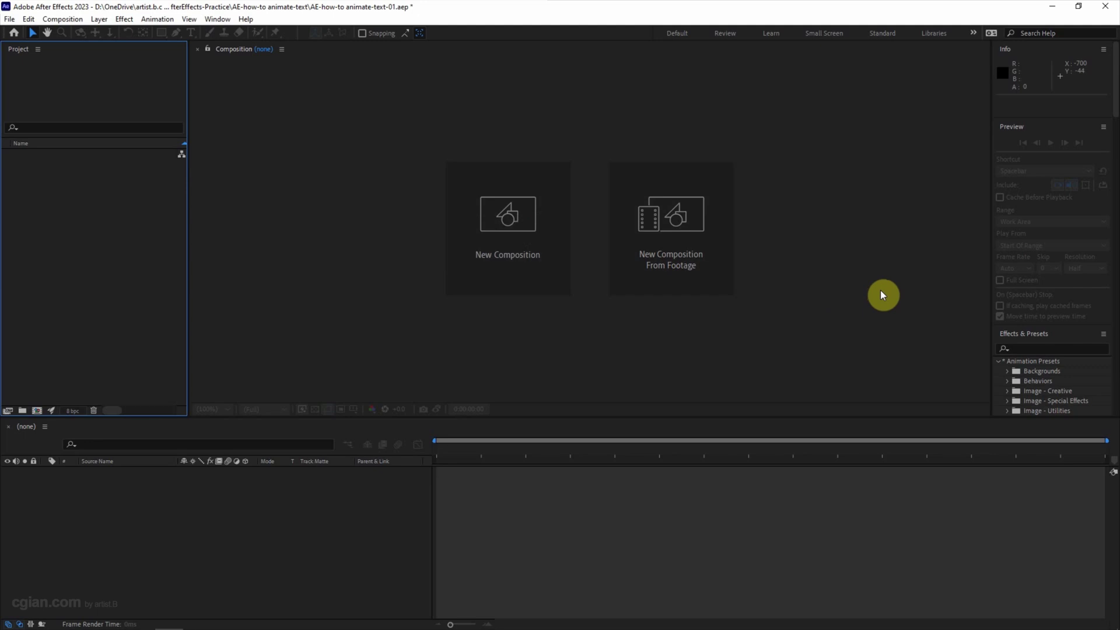
Create a UHD 4K, 30-second composition named 'How to animate text' with a Dark Blue background.
{"action": "left_click", "coordinate": [513, 249]}
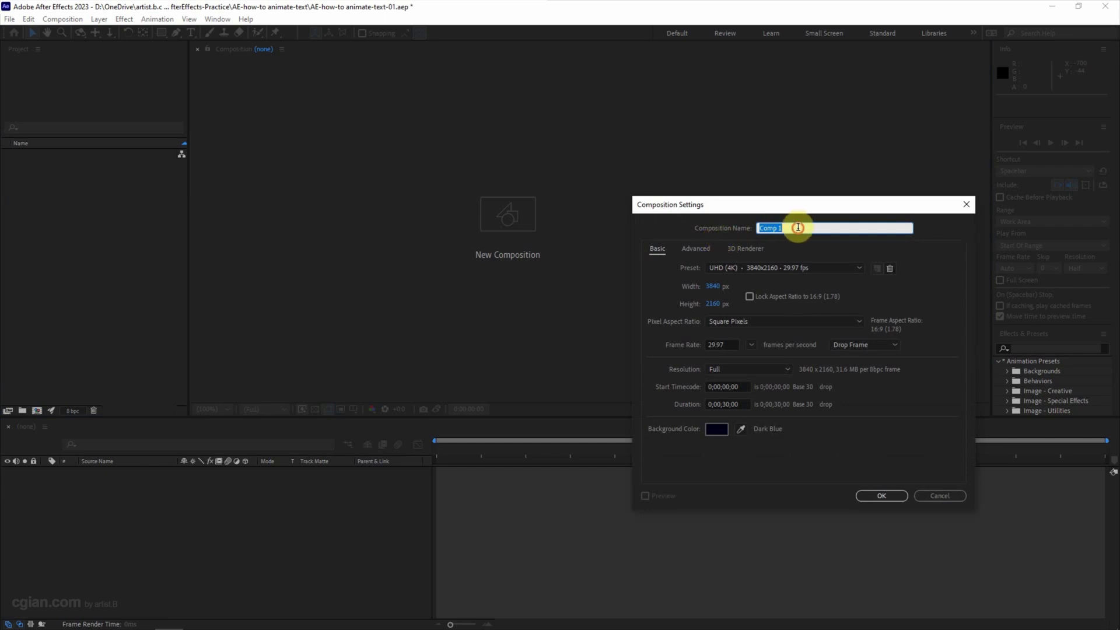
{"action": "type", "text": "How"}
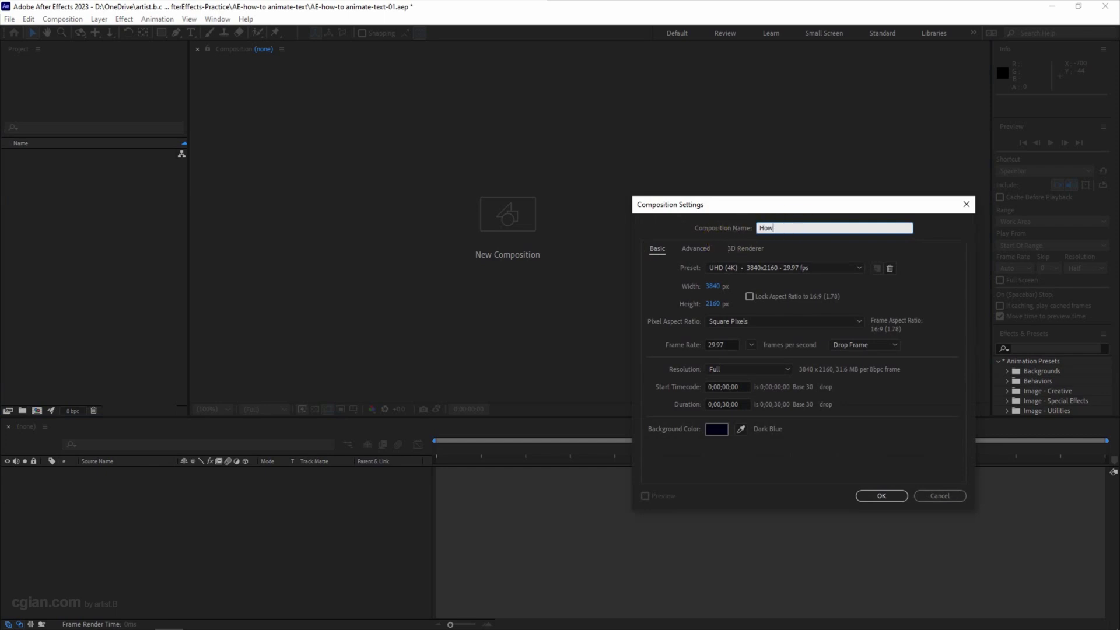
{"action": "type", "text": " to animate text"}
{"action": "left_click", "coordinate": [875, 496]}
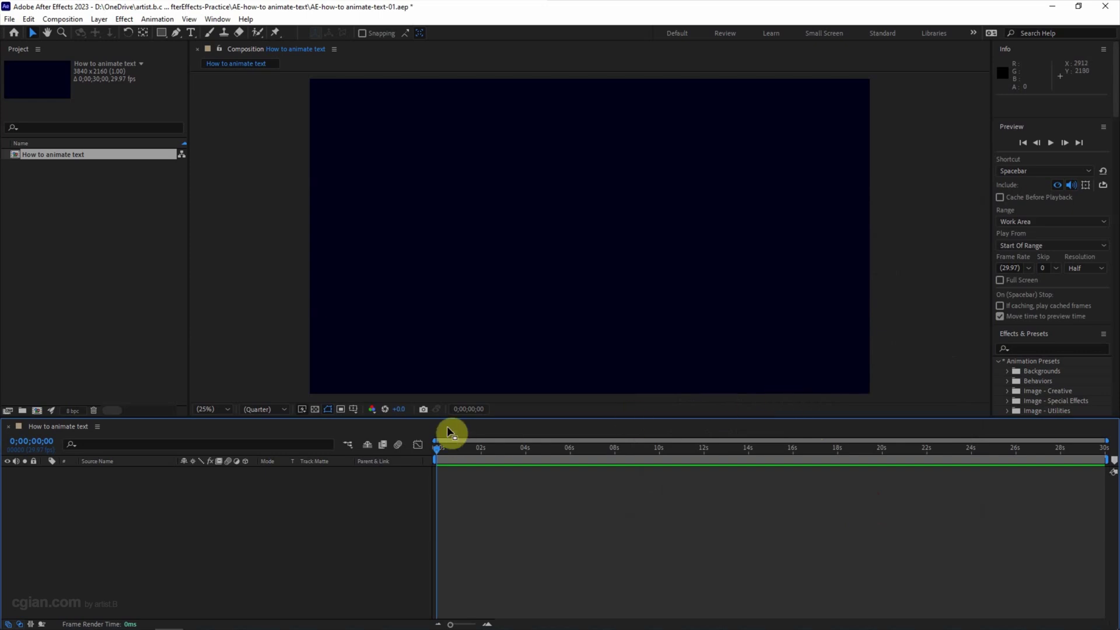
Add a centred text layer reading 'How to animate text' from the timeline's New > Text menu.
{"action": "right_click", "coordinate": [244, 506]}
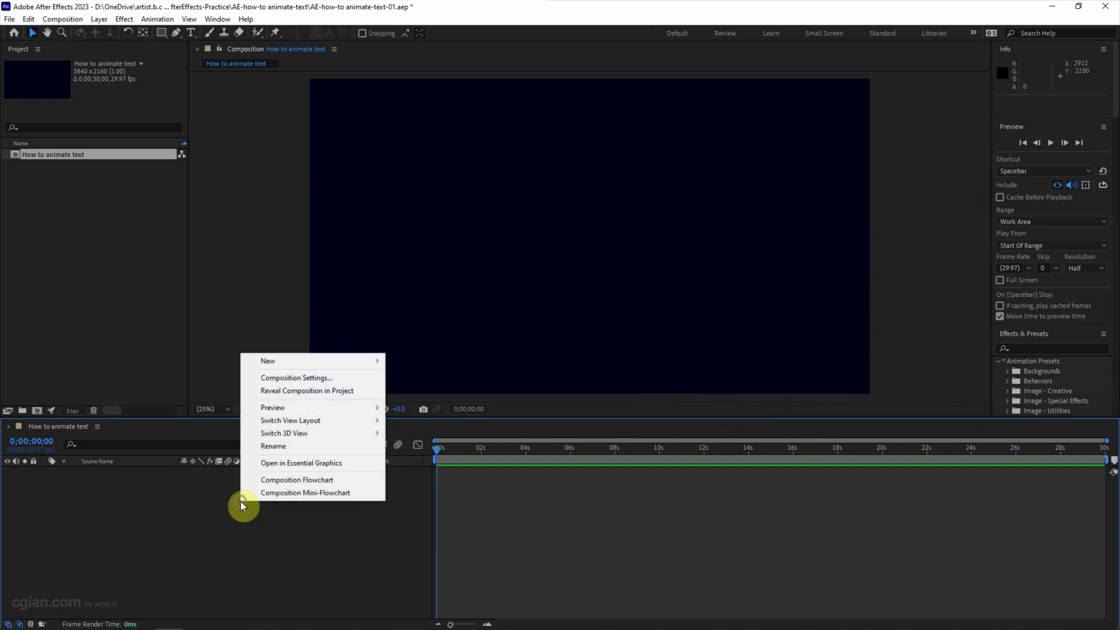
{"action": "mouse_move", "coordinate": [356, 366]}
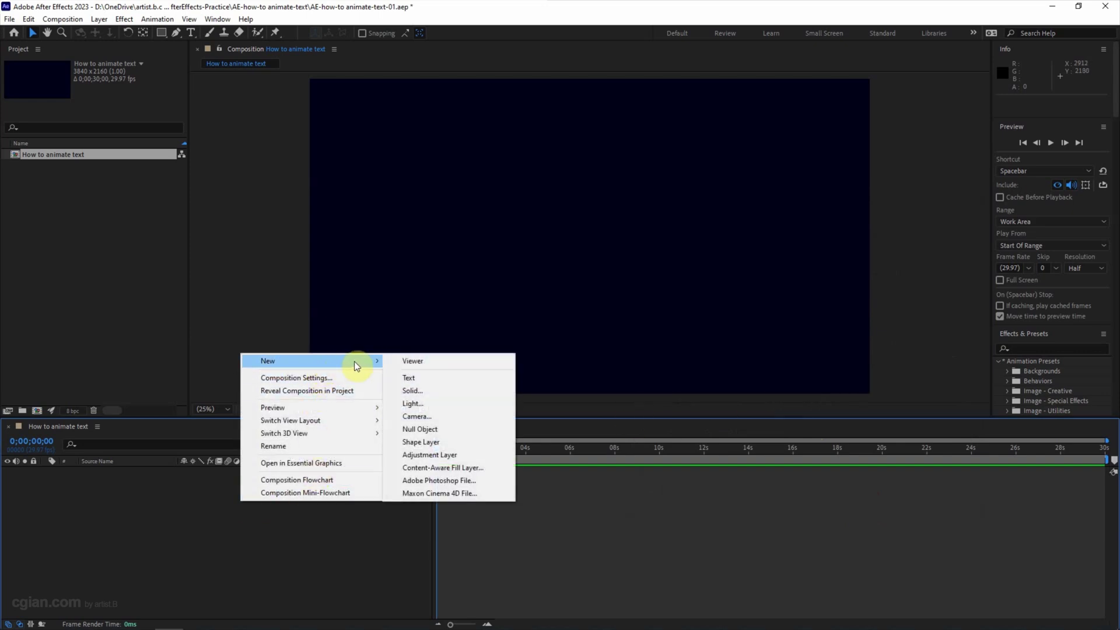
{"action": "left_click", "coordinate": [410, 378]}
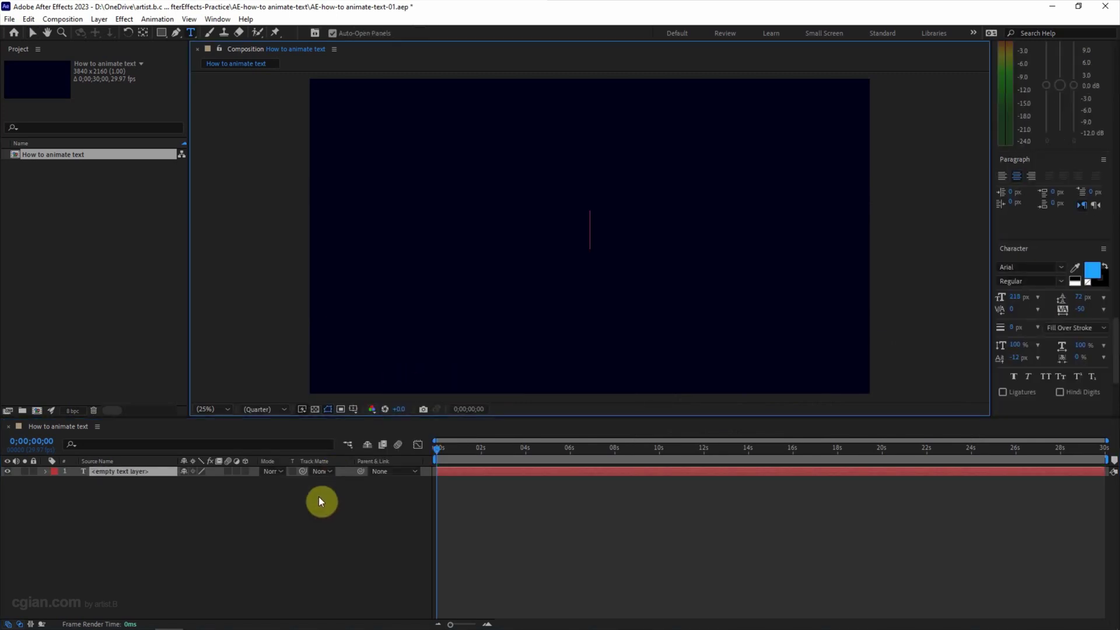
{"action": "type", "text": "How to"}
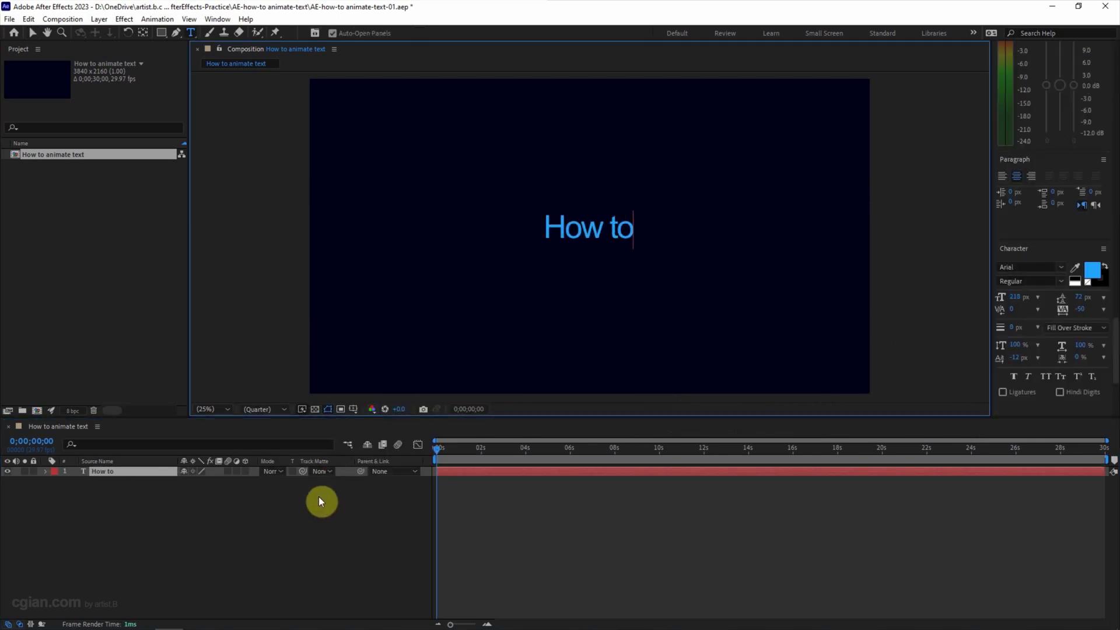
{"action": "type", "text": " anim"}
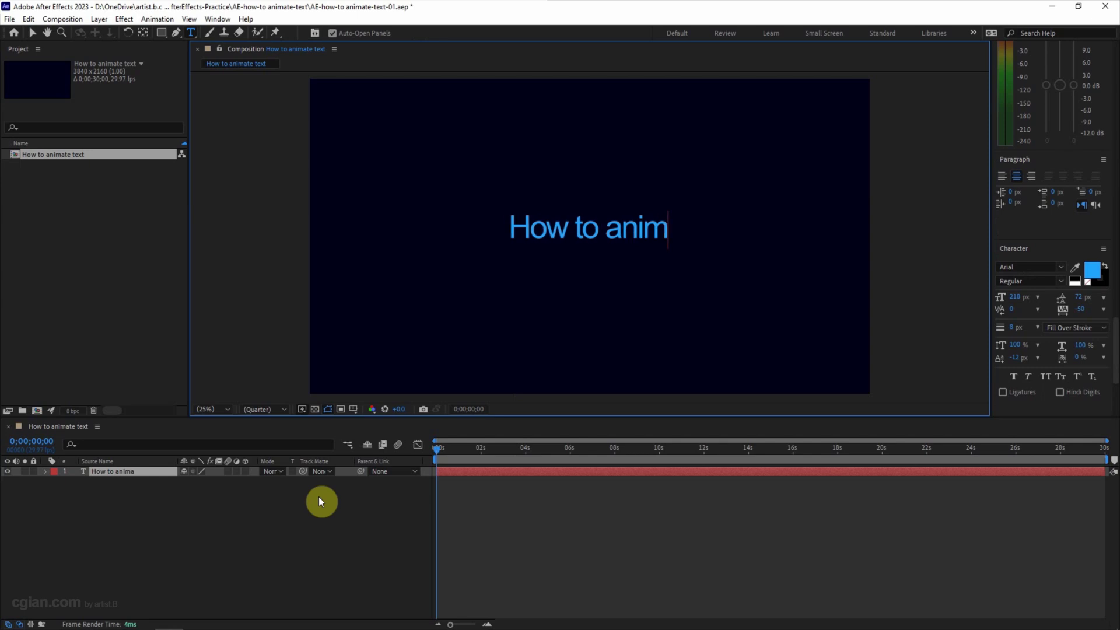
{"action": "type", "text": "ate text"}
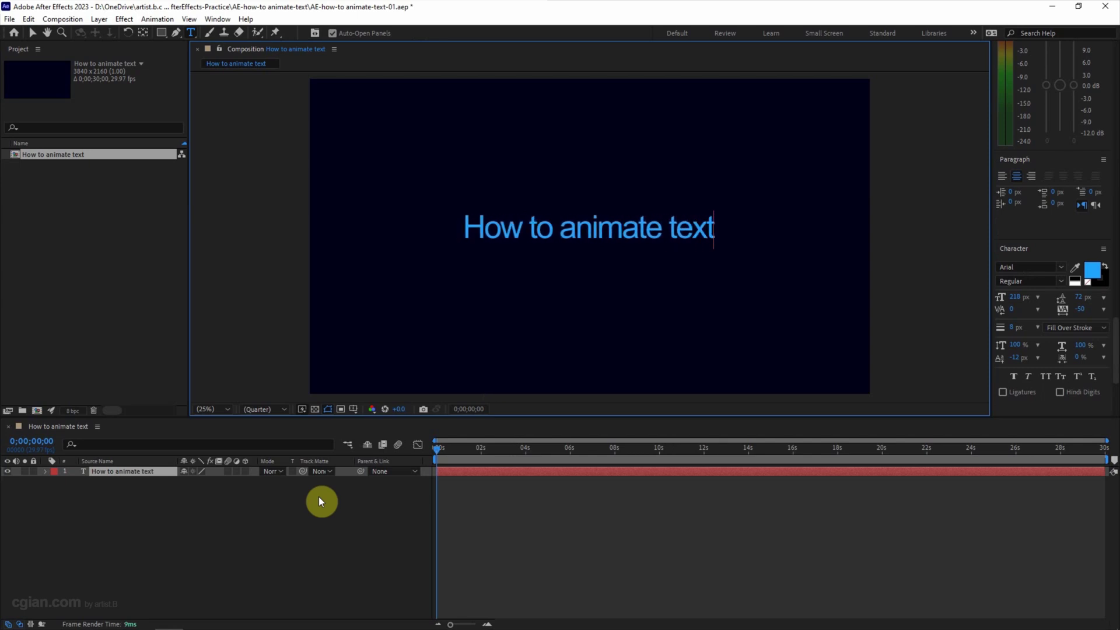
{"action": "left_click", "coordinate": [297, 516]}
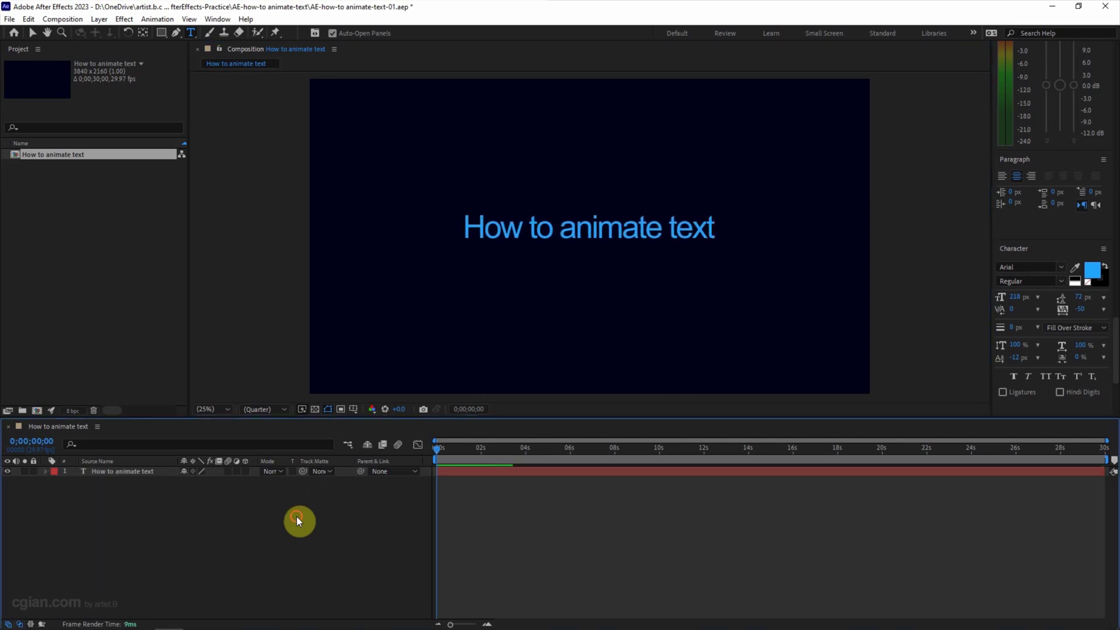
Set the title layer's font to Arial in Bold style, after briefly trying Calibri Light.
{"action": "left_click", "coordinate": [131, 471]}
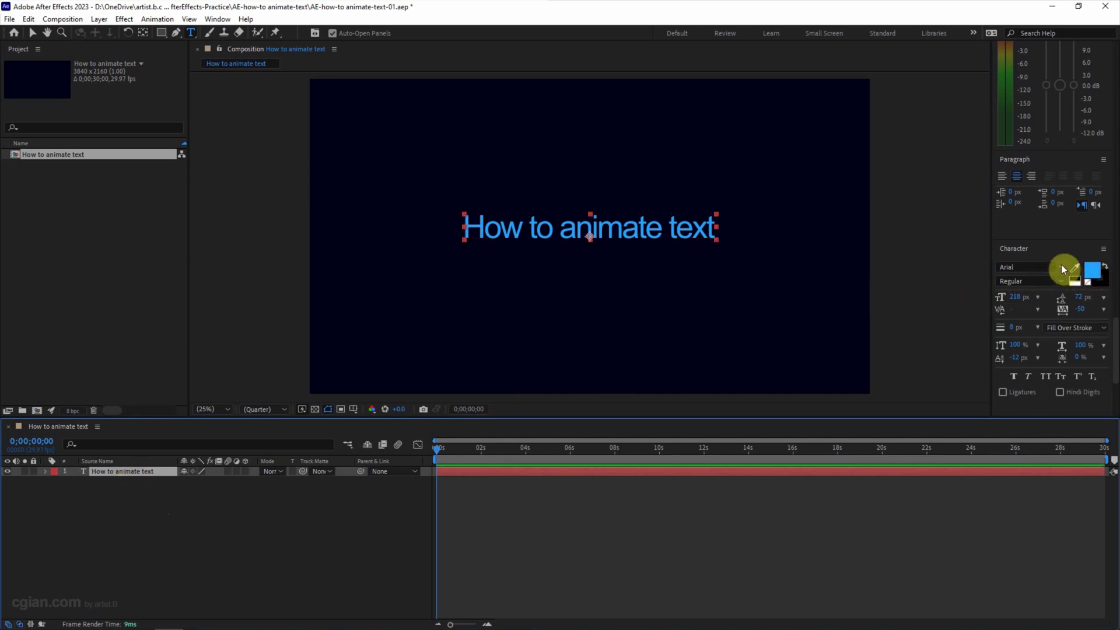
{"action": "left_click", "coordinate": [1062, 265]}
{"action": "left_click", "coordinate": [927, 379]}
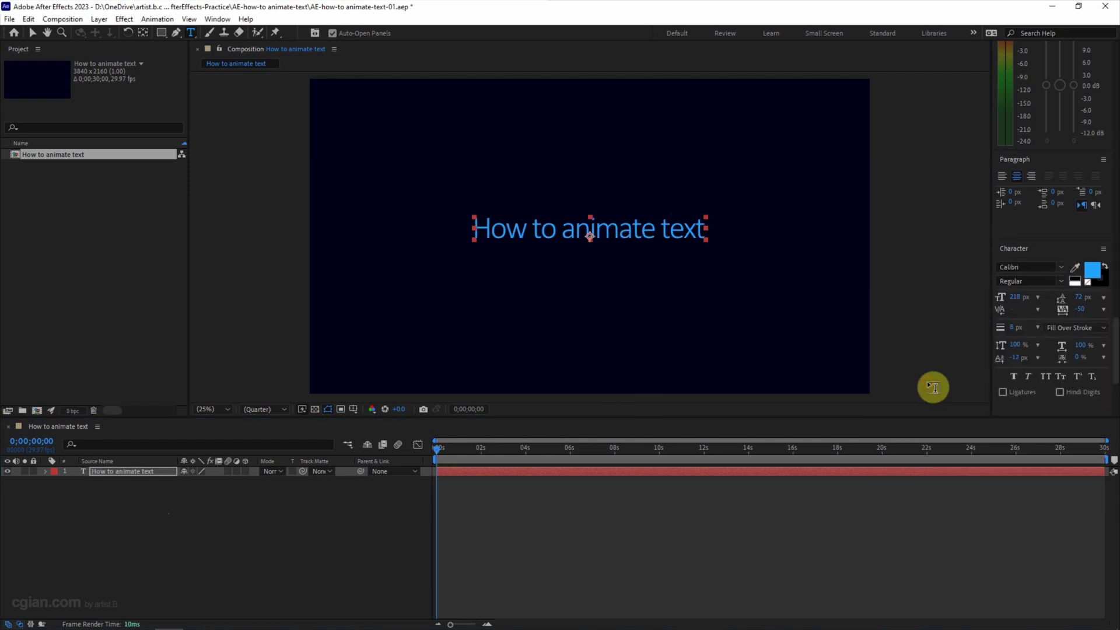
{"action": "left_click", "coordinate": [1063, 267]}
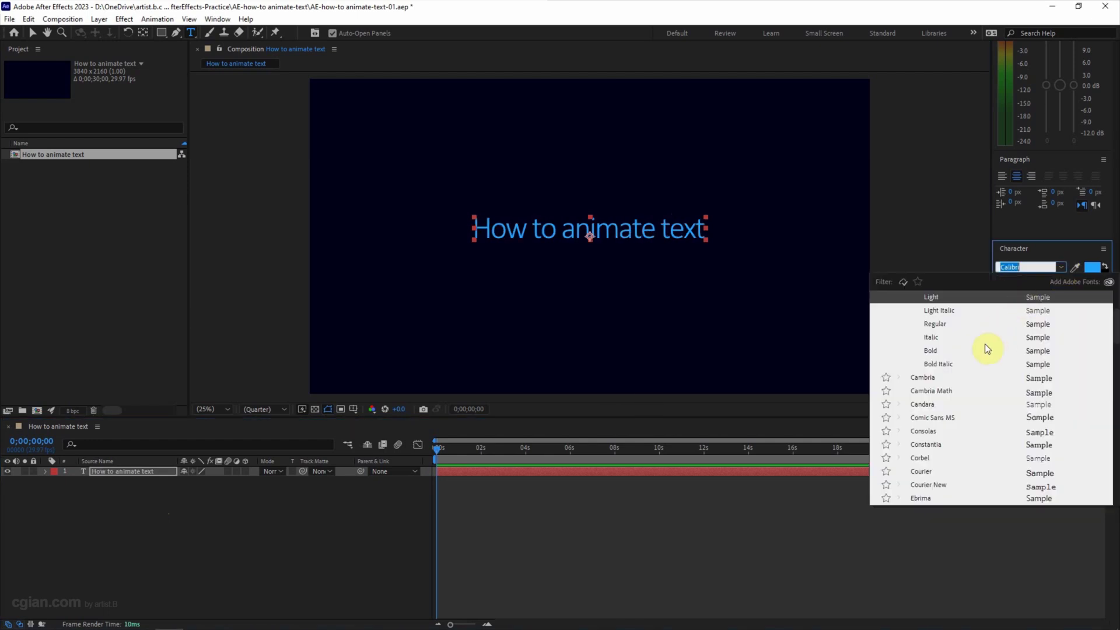
{"action": "scroll", "coordinate": [980, 356], "scroll_direction": "up", "scroll_amount": 3}
{"action": "left_click", "coordinate": [931, 312]}
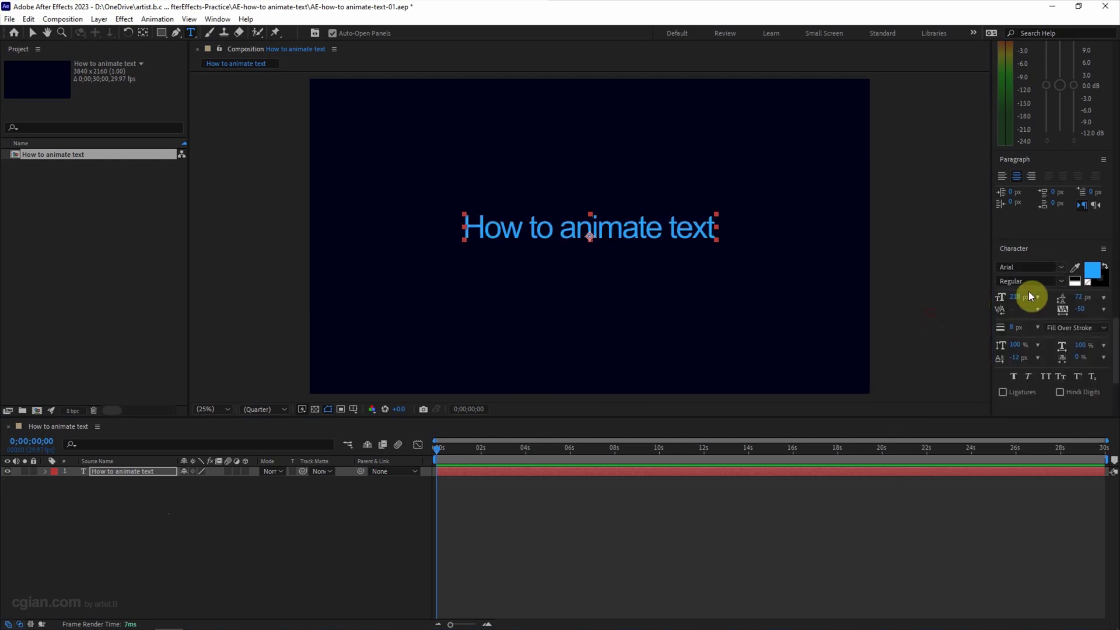
{"action": "left_click", "coordinate": [1062, 282]}
{"action": "left_click", "coordinate": [1022, 320]}
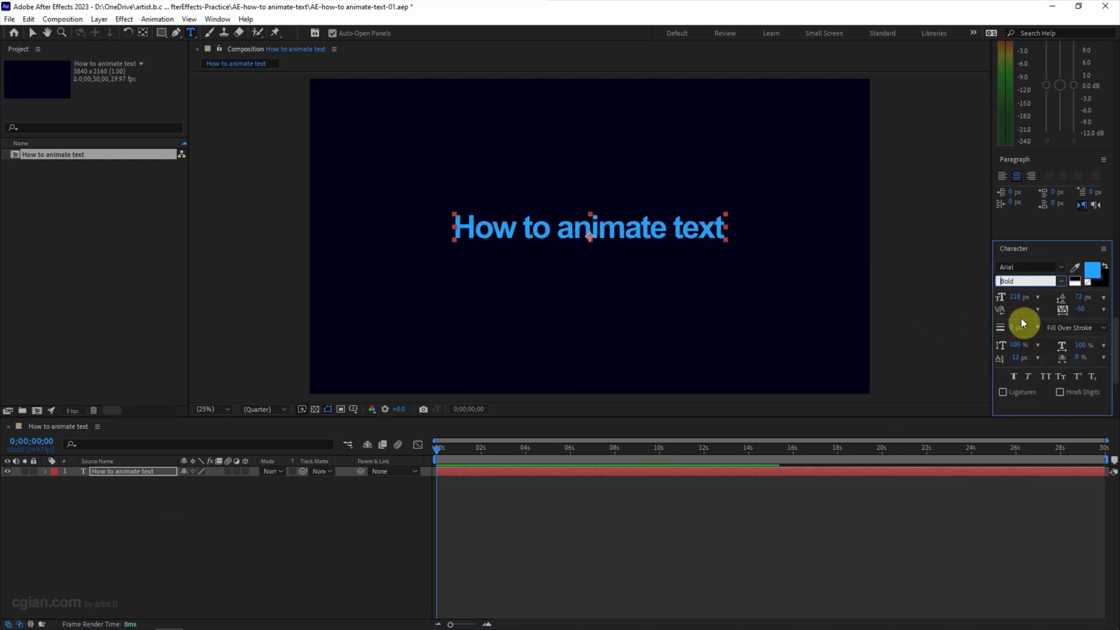
Change the title text's fill colour to white (FFFFFF).
{"action": "left_click", "coordinate": [1094, 275]}
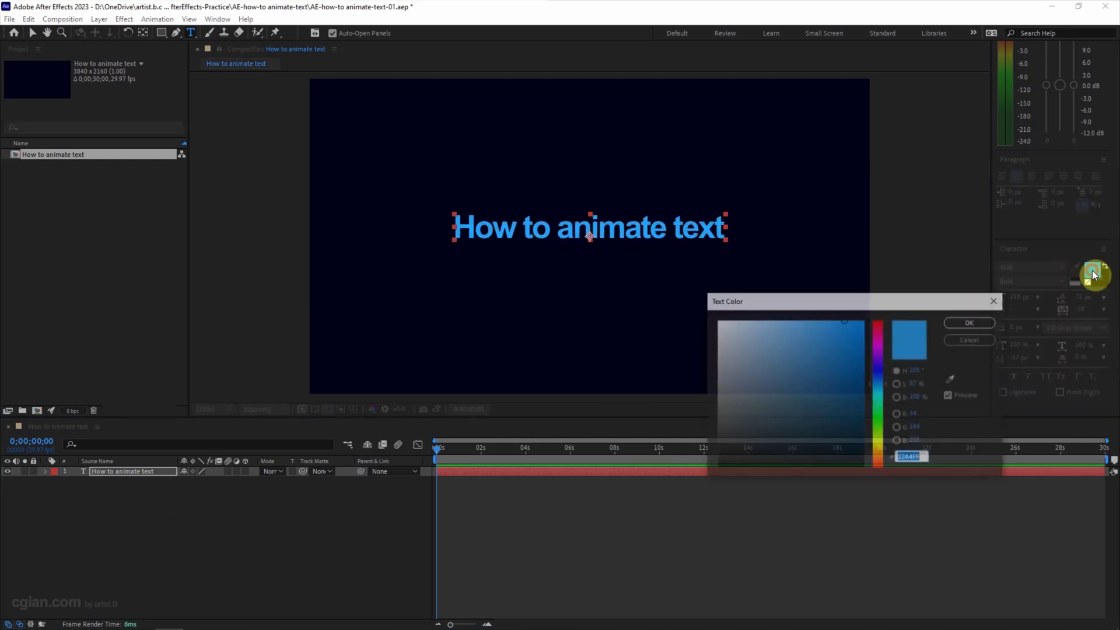
{"action": "left_click_drag", "start_coordinate": [803, 348], "coordinate": [701, 316]}
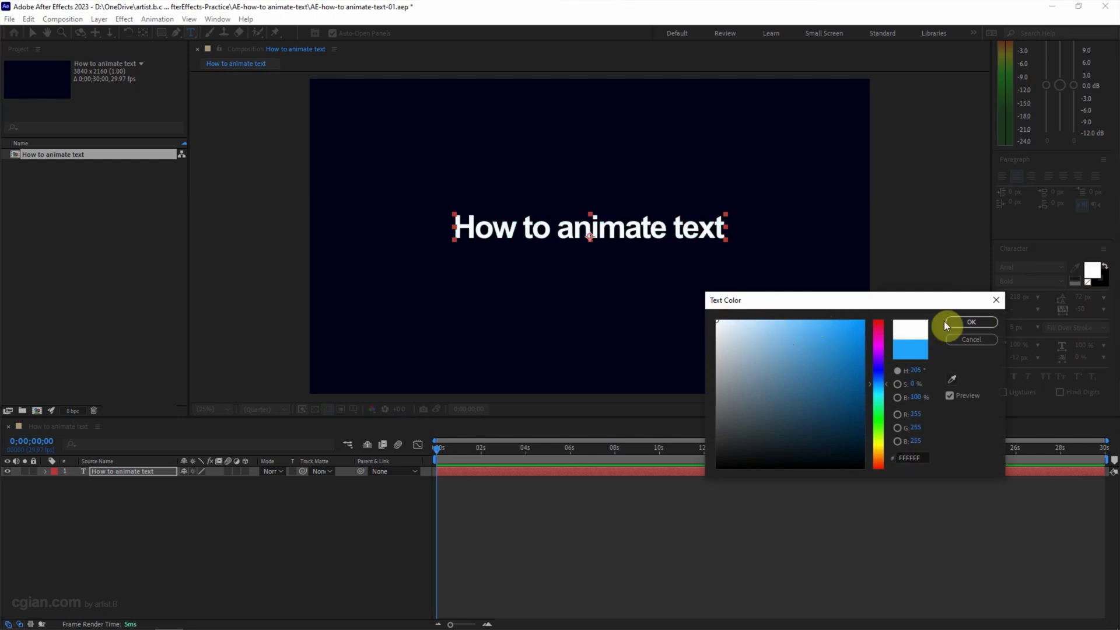
{"action": "left_click", "coordinate": [969, 322]}
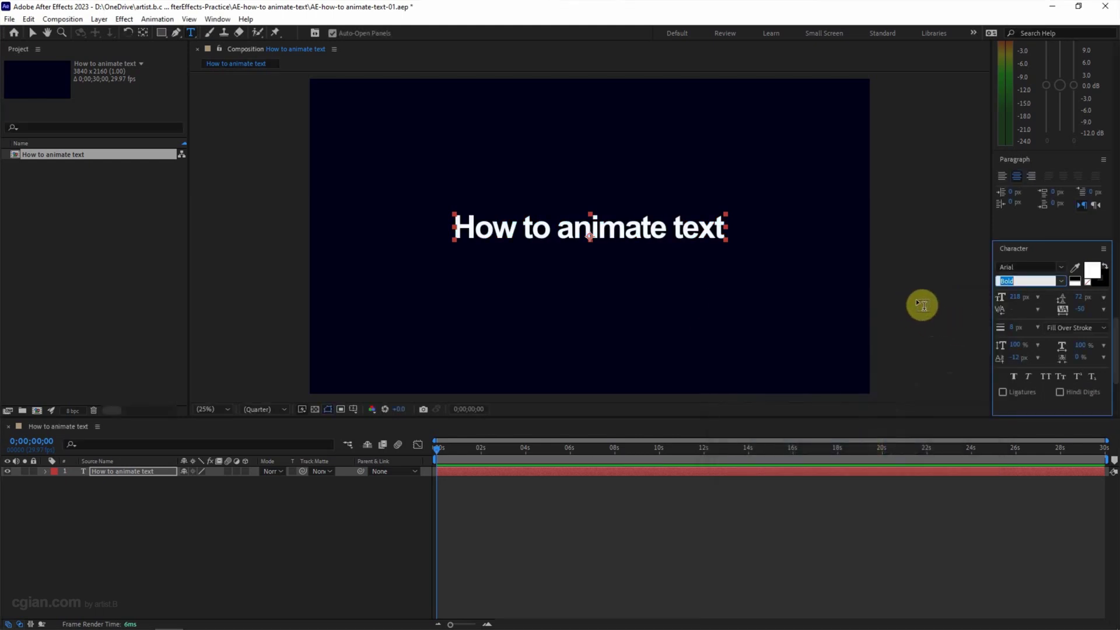
{"action": "left_click", "coordinate": [922, 302]}
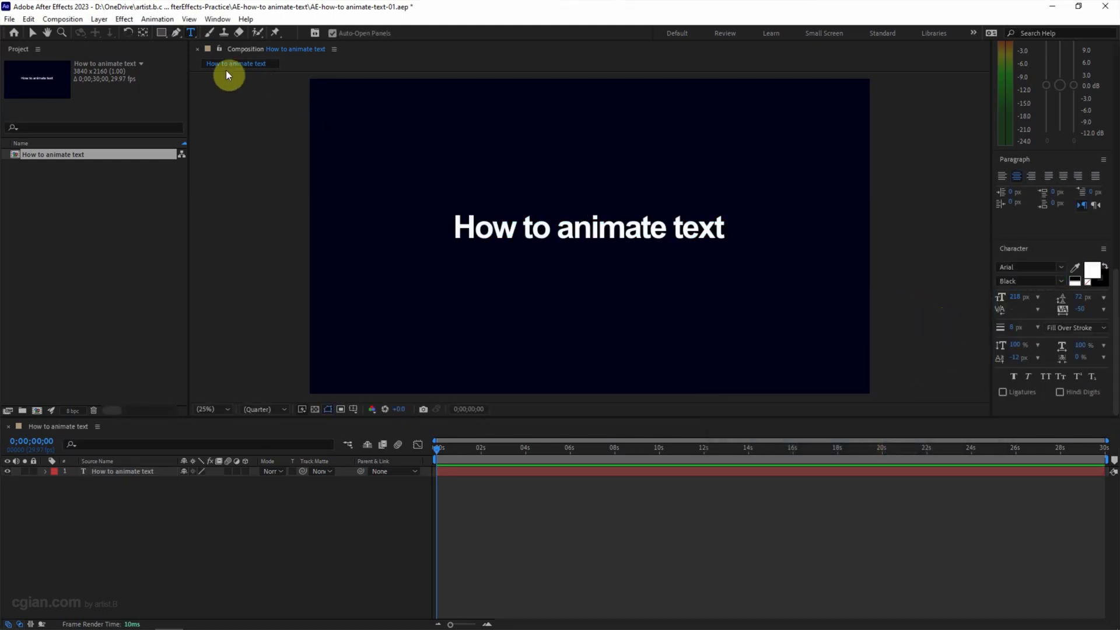
Show the Effects & Presets panel and expand Animation Presets > Text.
{"action": "left_click", "coordinate": [217, 19]}
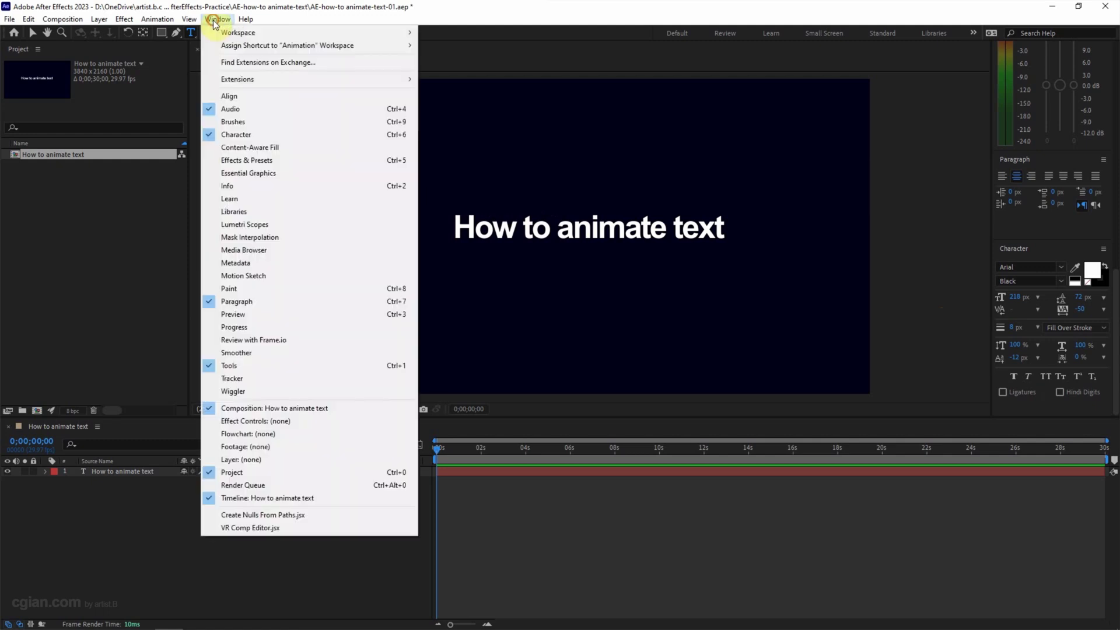
{"action": "left_click", "coordinate": [278, 165]}
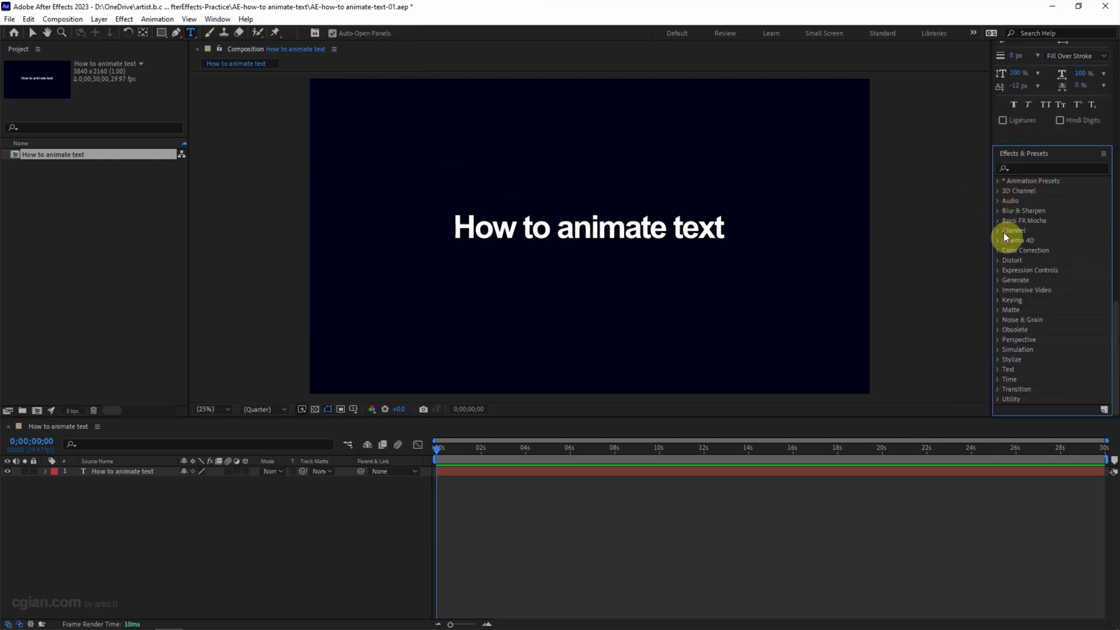
{"action": "left_click", "coordinate": [997, 181]}
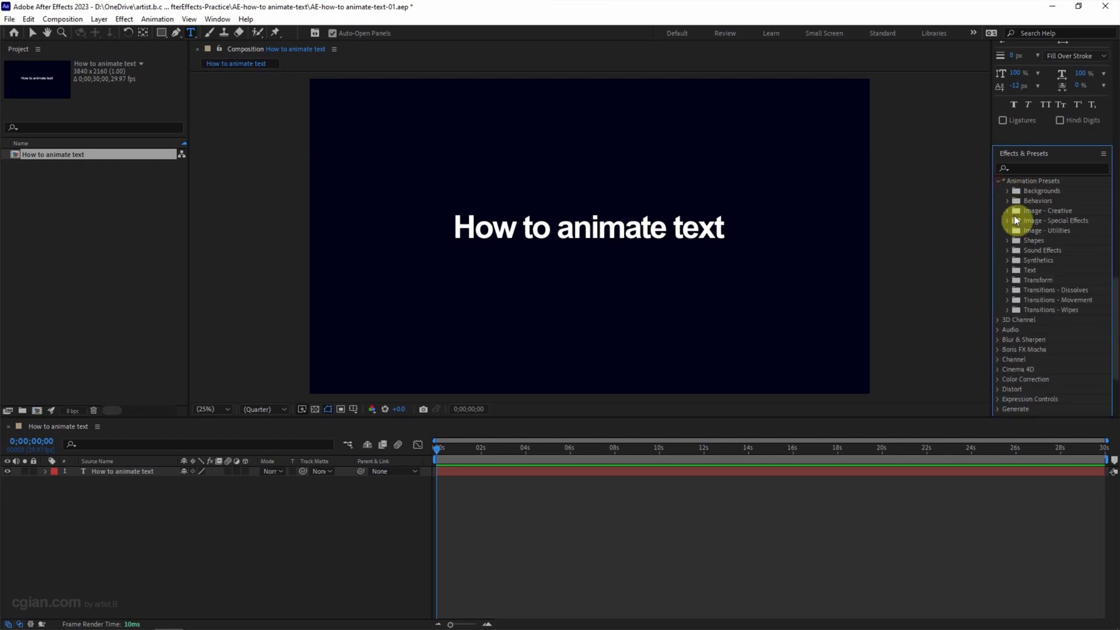
{"action": "left_click", "coordinate": [1007, 271]}
Expand Animate In, scroll down to Typewriter, and select the title text layer.
{"action": "scroll", "coordinate": [1009, 269], "scroll_direction": "down", "scroll_amount": 3}
{"action": "scroll", "coordinate": [1013, 256], "scroll_direction": "down", "scroll_amount": 2}
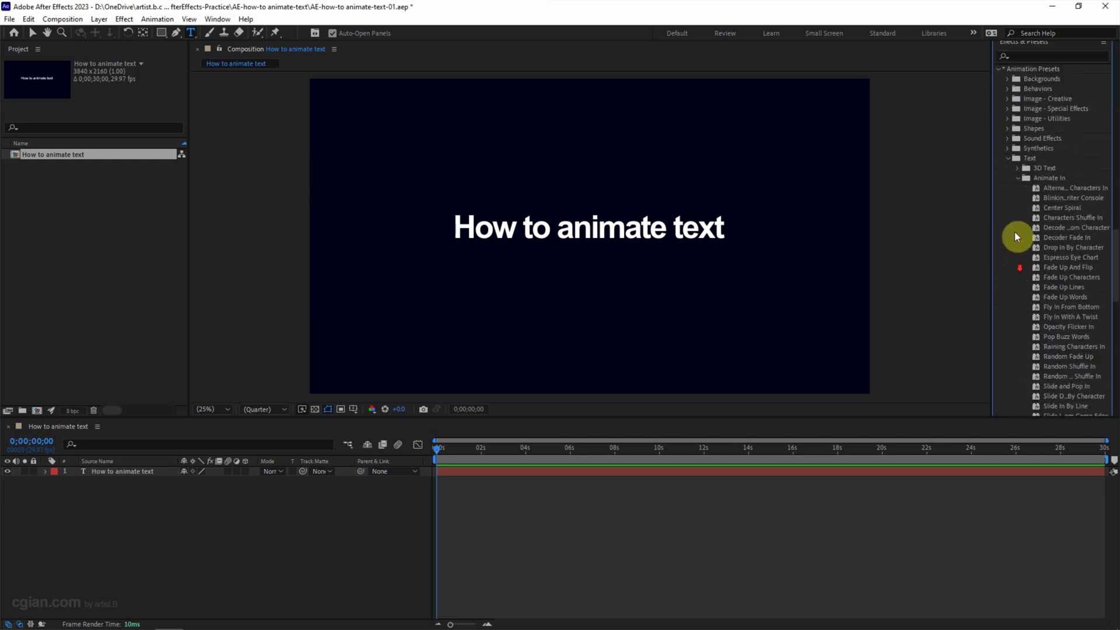
{"action": "left_click", "coordinate": [1018, 177]}
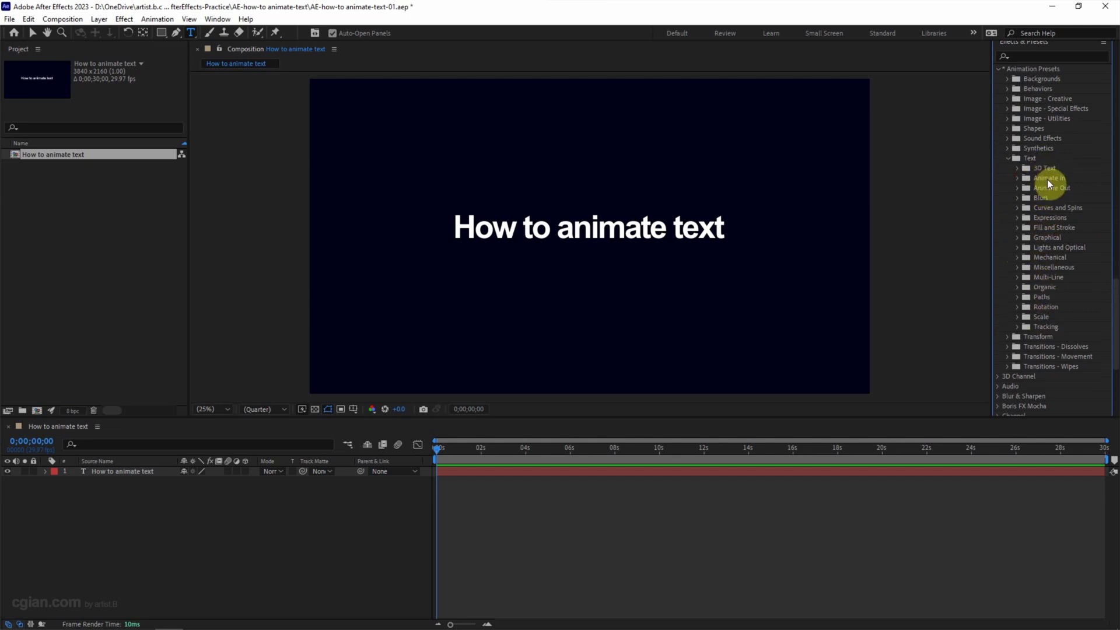
{"action": "left_click", "coordinate": [1017, 177]}
{"action": "scroll", "coordinate": [1051, 233], "scroll_direction": "down", "scroll_amount": 3}
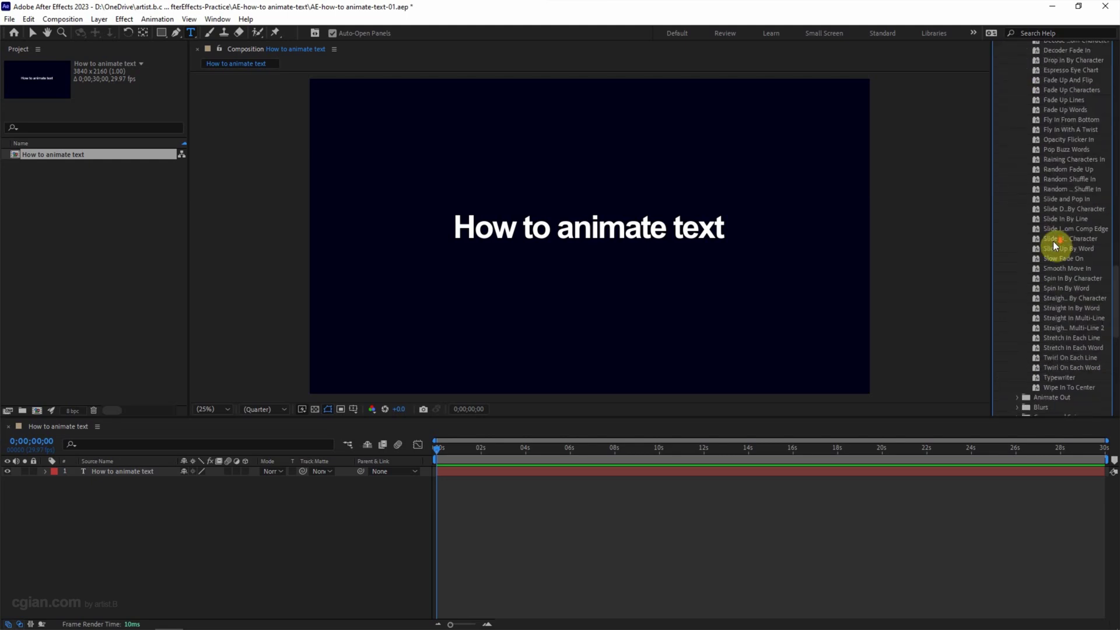
{"action": "scroll", "coordinate": [1056, 251], "scroll_direction": "down", "scroll_amount": 3}
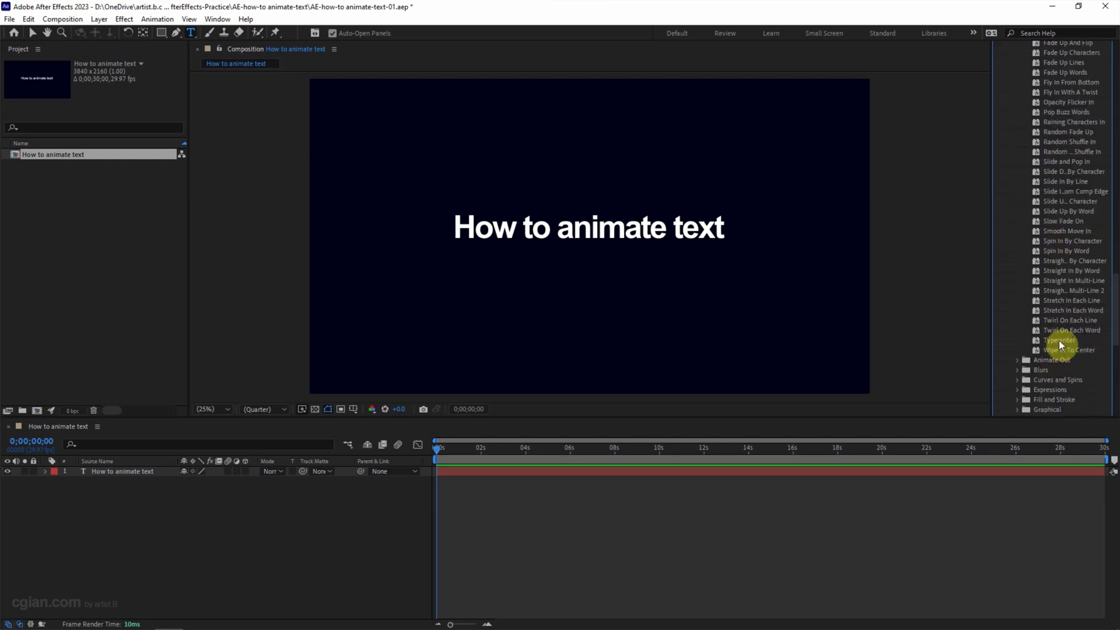
{"action": "left_click", "coordinate": [130, 472]}
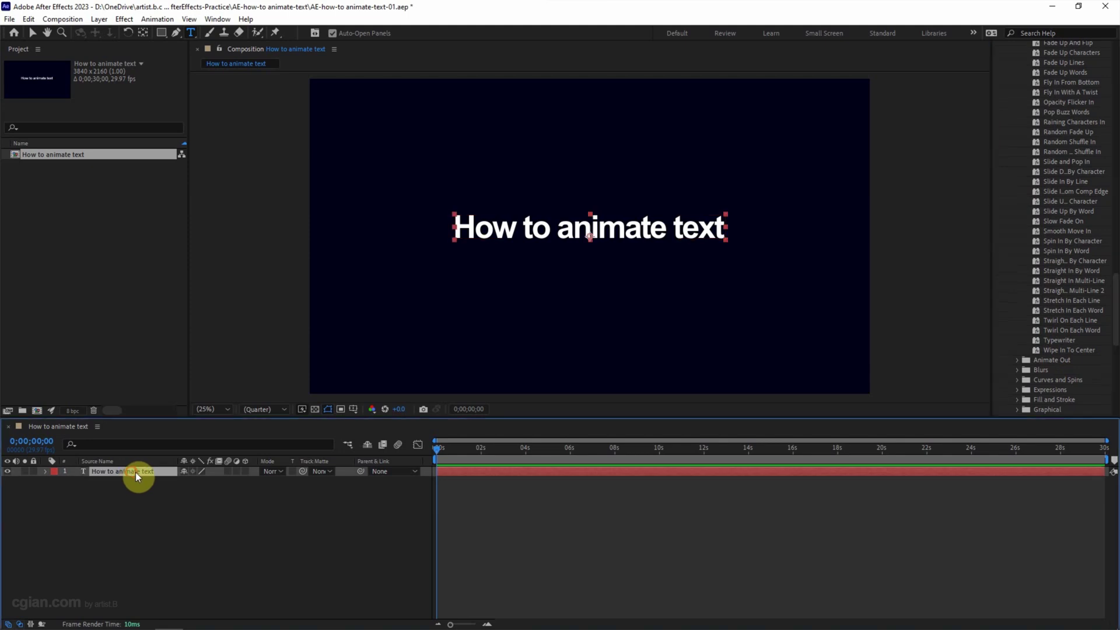
Apply Typewriter to the title, reveal its keyframes with U, preview, and rewind to 0 s.
{"action": "double_click", "coordinate": [1063, 340]}
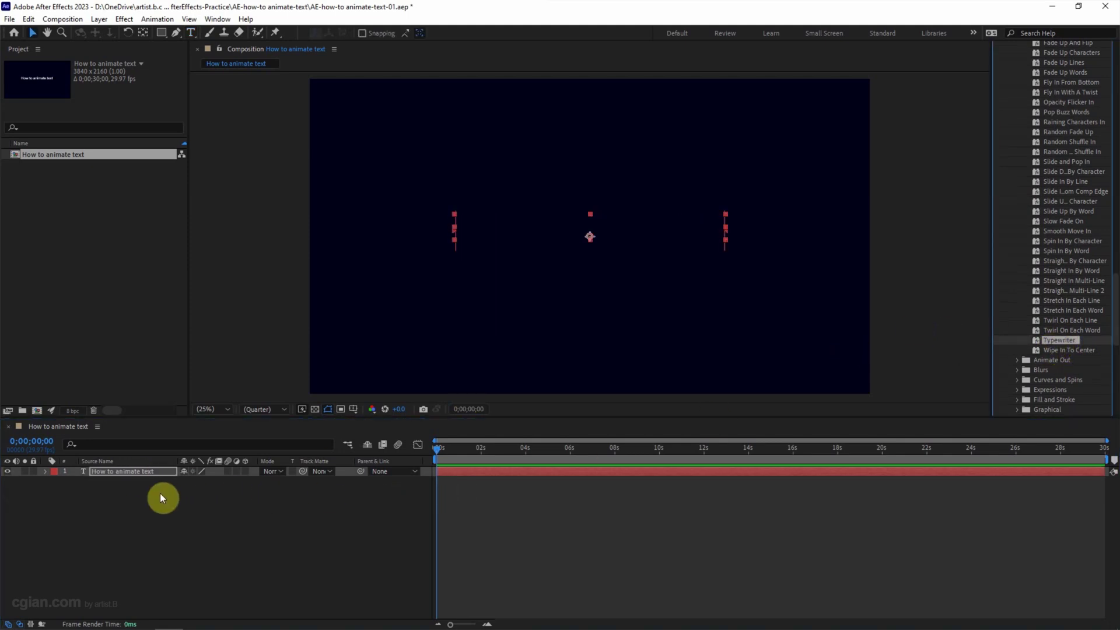
{"action": "left_click", "coordinate": [141, 473]}
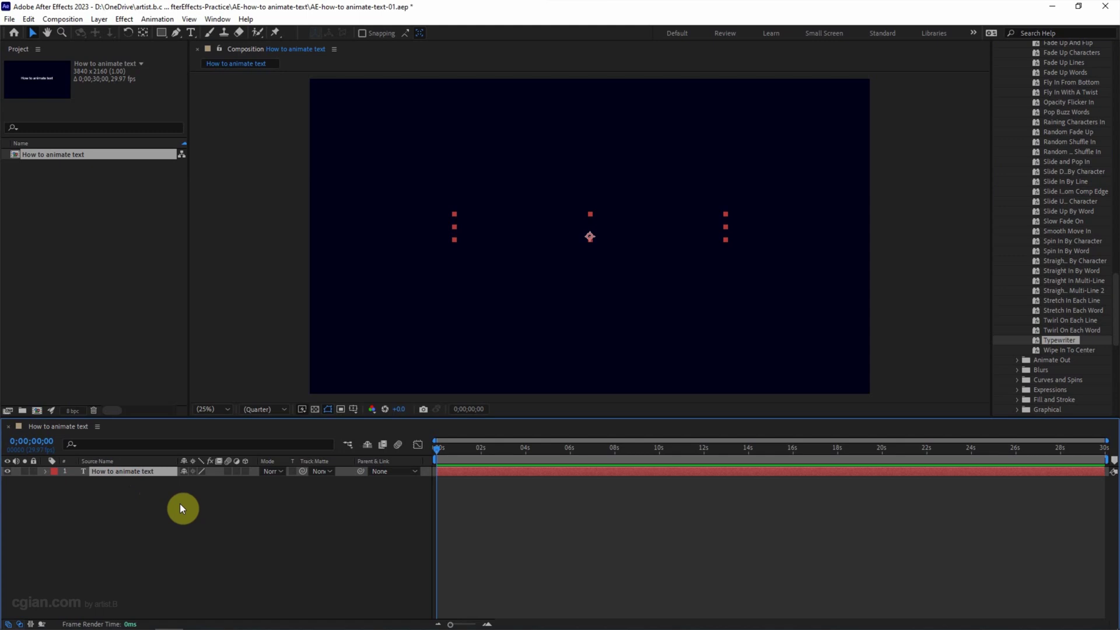
{"action": "key", "text": "u"}
{"action": "key", "text": "space"}
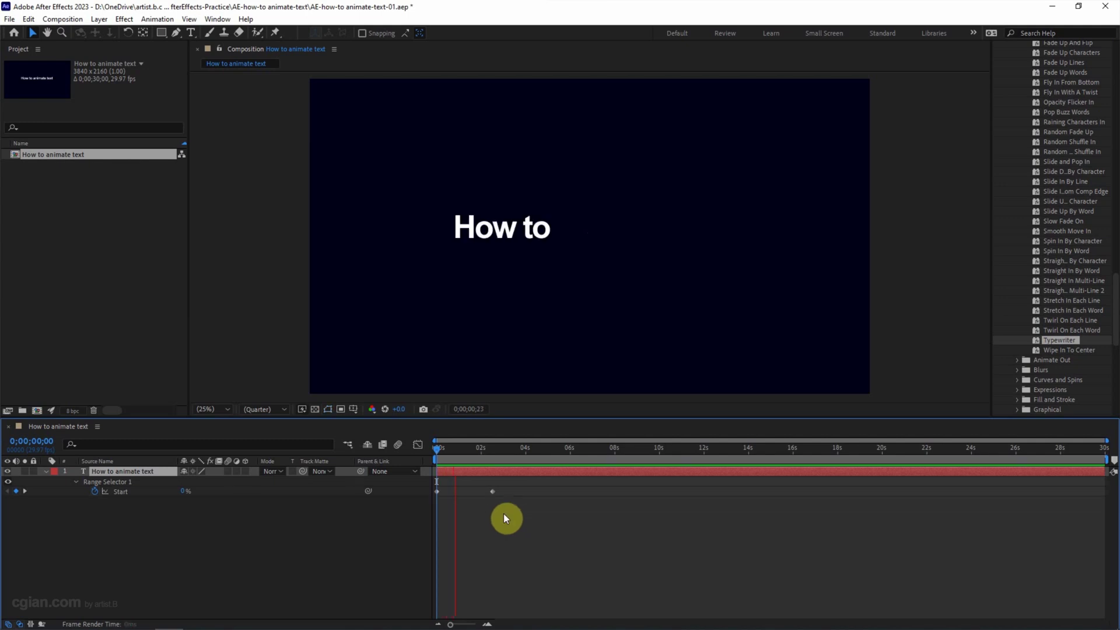
{"action": "key", "text": "space"}
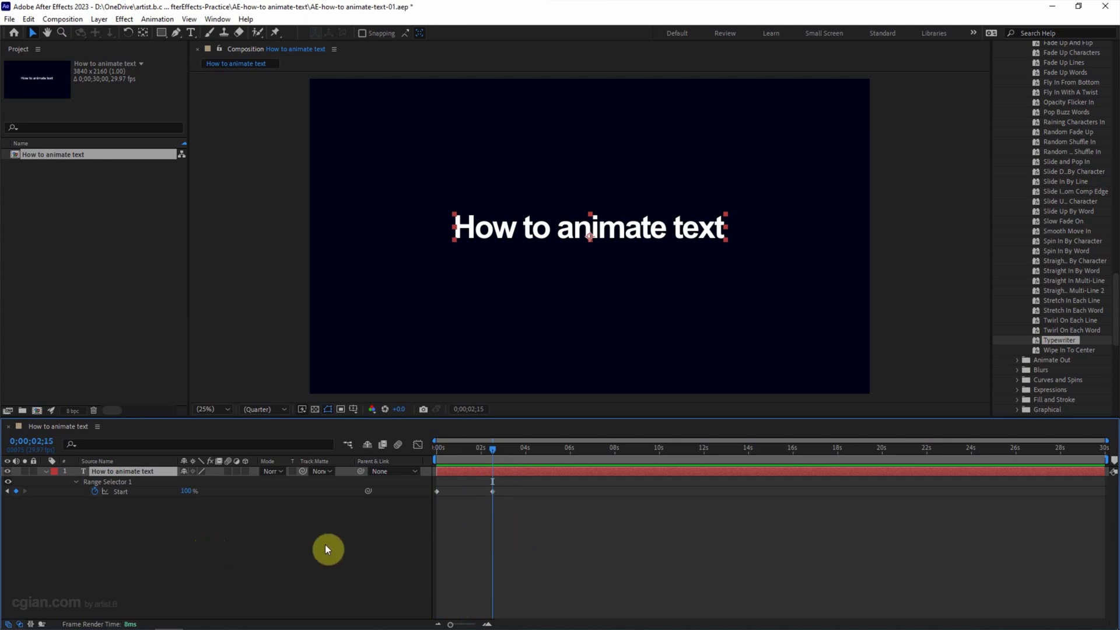
{"action": "left_click_drag", "start_coordinate": [492, 449], "coordinate": [426, 454]}
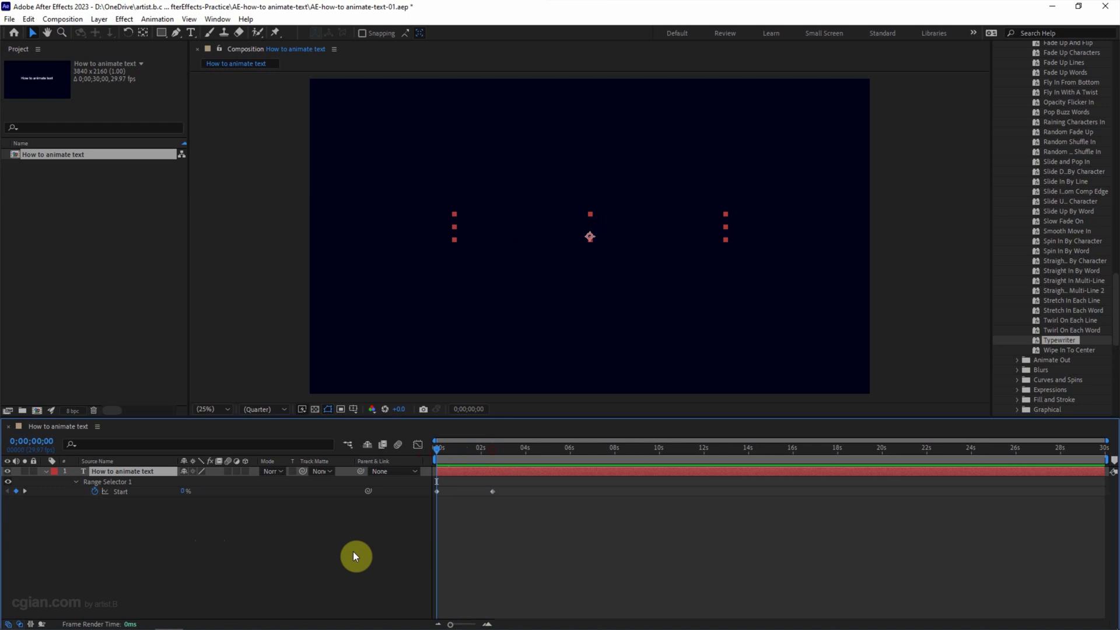
Undo Typewriter, apply Animate Out's Twirl Off Each Word to the title, and preview it.
{"action": "key", "text": "ctrl+z"}
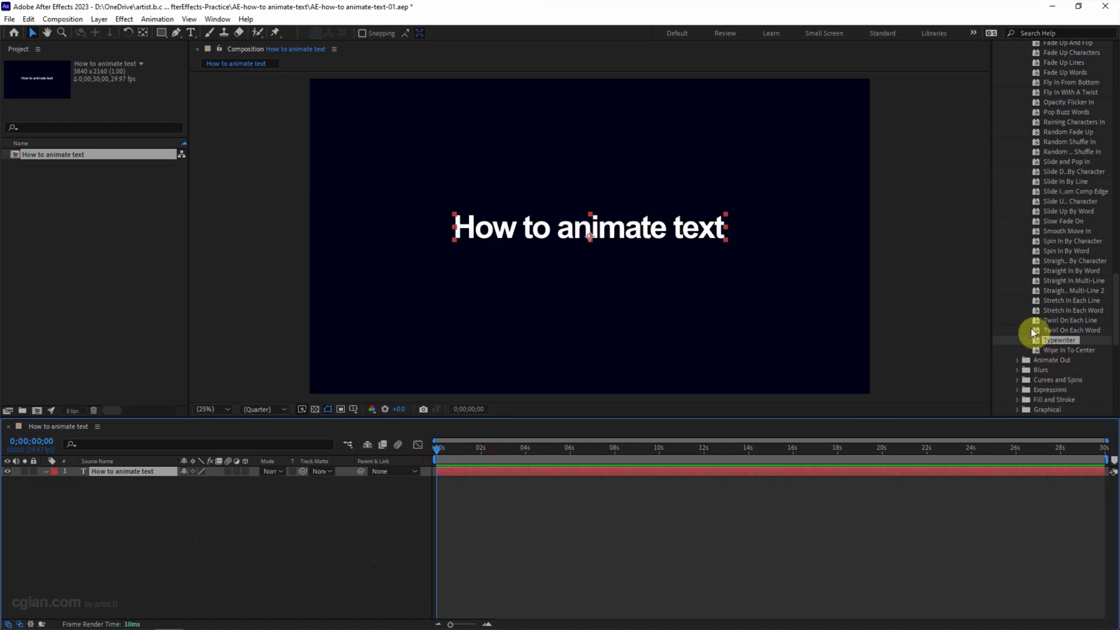
{"action": "scroll", "coordinate": [1050, 327], "scroll_direction": "down", "scroll_amount": 1}
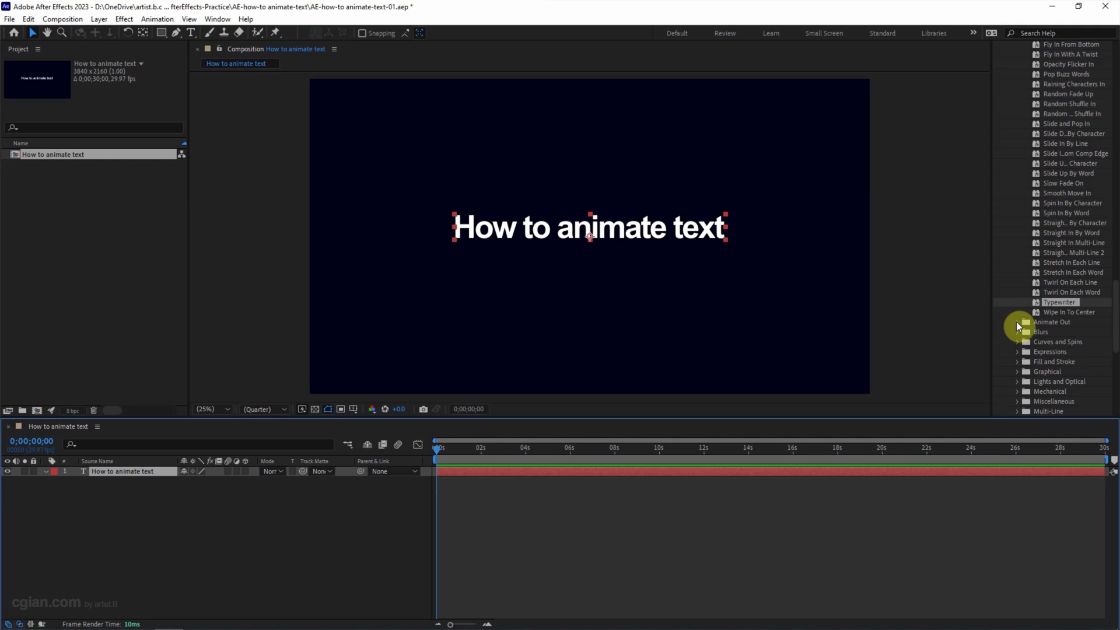
{"action": "left_click", "coordinate": [1016, 322]}
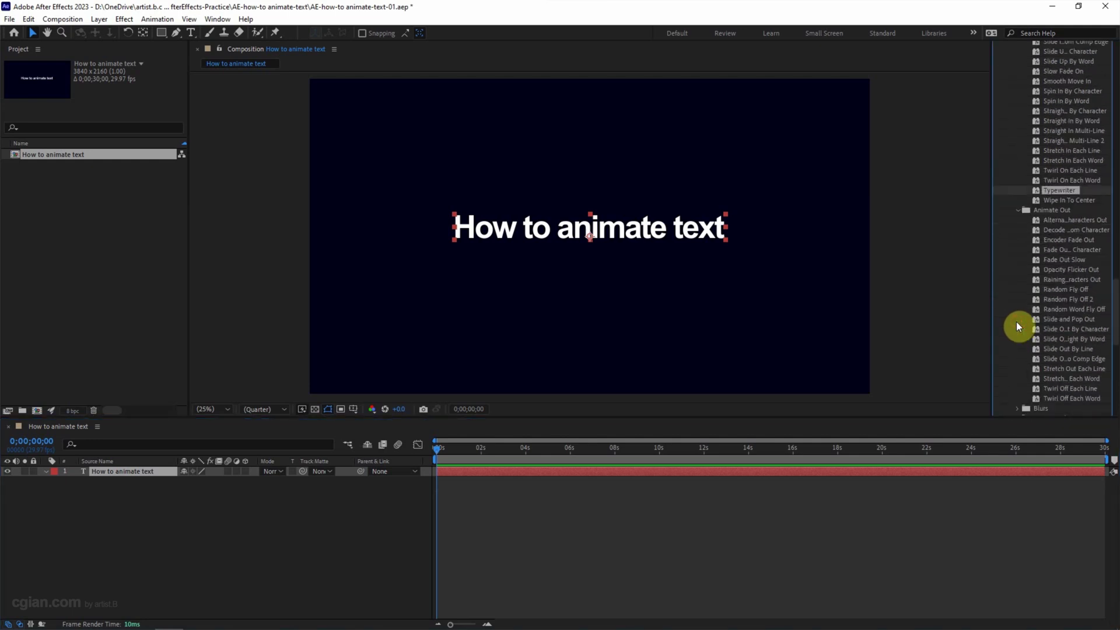
{"action": "scroll", "coordinate": [1016, 320], "scroll_direction": "down", "scroll_amount": 1}
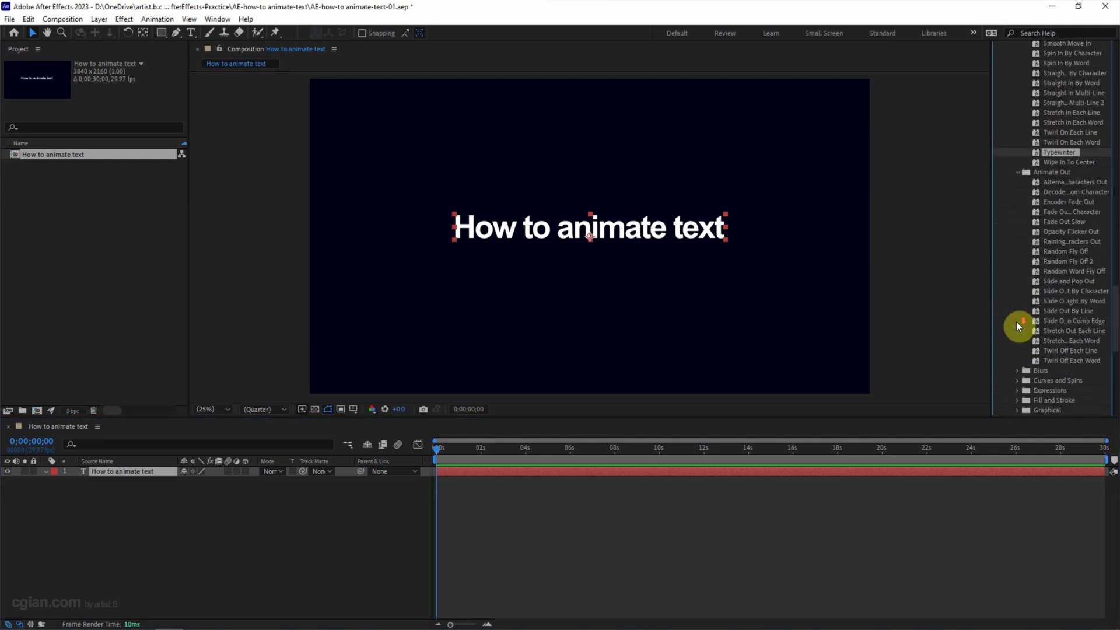
{"action": "double_click", "coordinate": [1051, 359]}
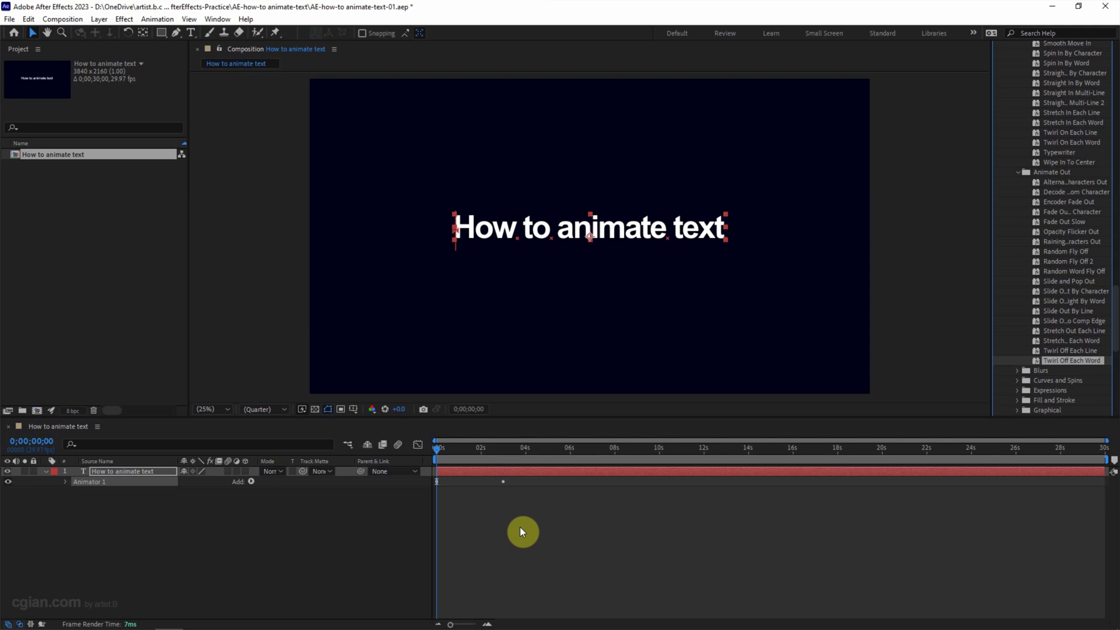
{"action": "key", "text": "space"}
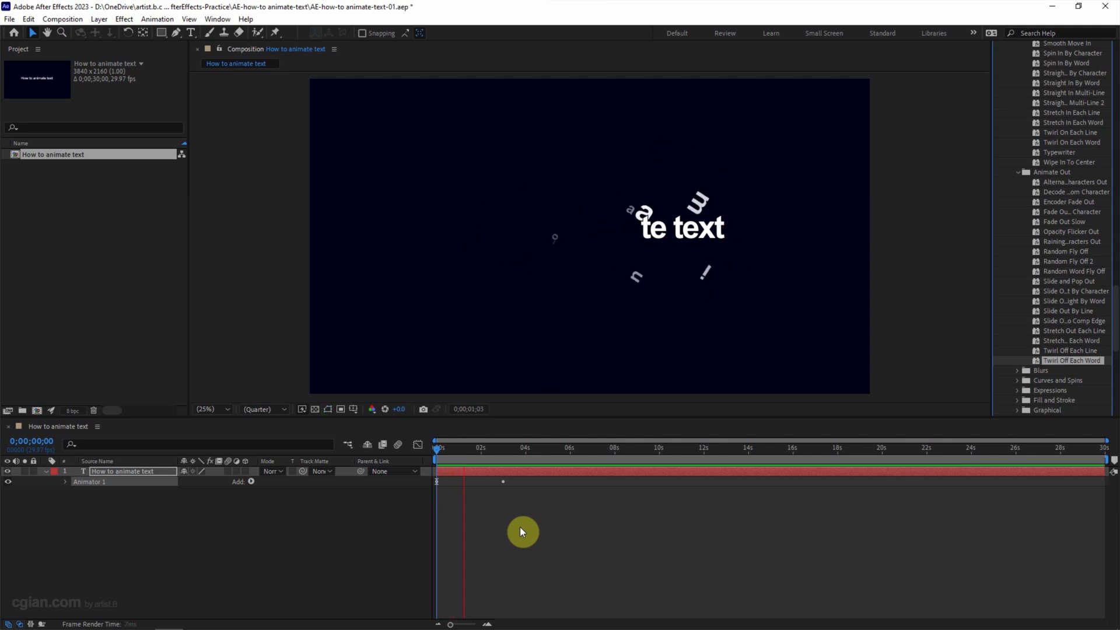
Reveal the twirl's Offset keyframes, end the work area at 3 s, and replay it.
{"action": "left_click", "coordinate": [505, 451]}
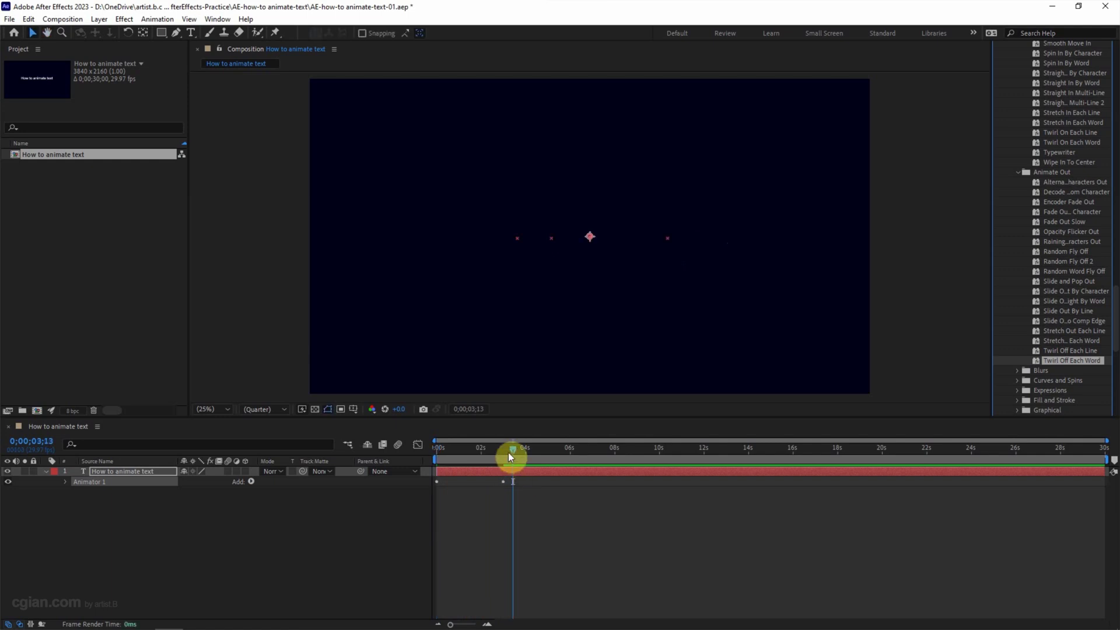
{"action": "mouse_move", "coordinate": [492, 454]}
{"action": "left_mouse_down"}
{"action": "mouse_move", "coordinate": [426, 457]}
{"action": "mouse_move", "coordinate": [502, 456]}
{"action": "left_mouse_up"}
{"action": "left_click", "coordinate": [482, 450]}
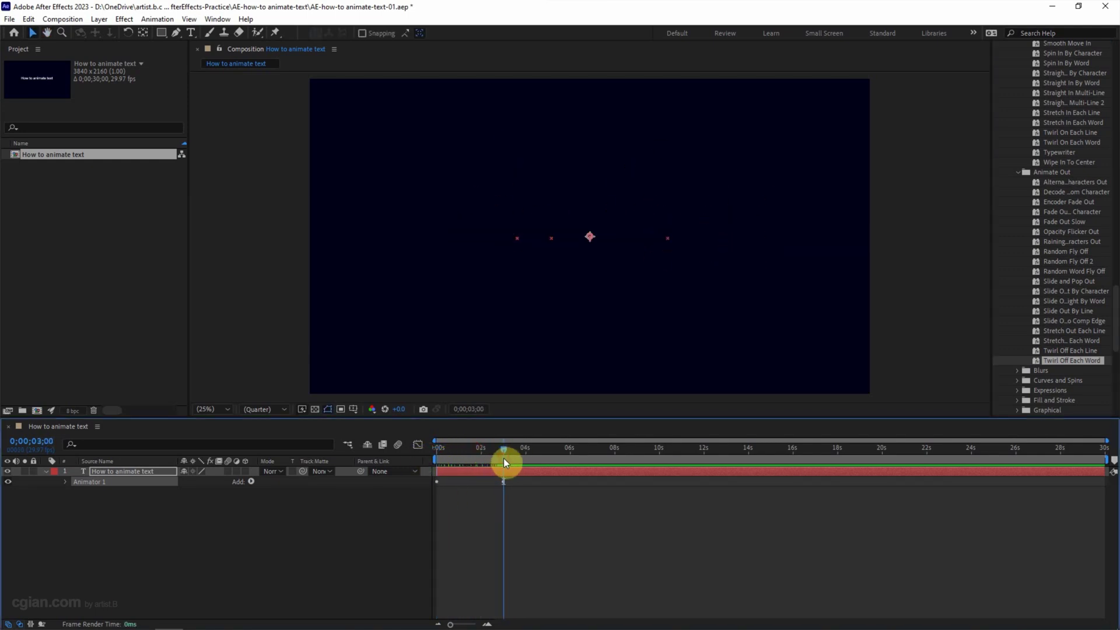
{"action": "key", "text": "u"}
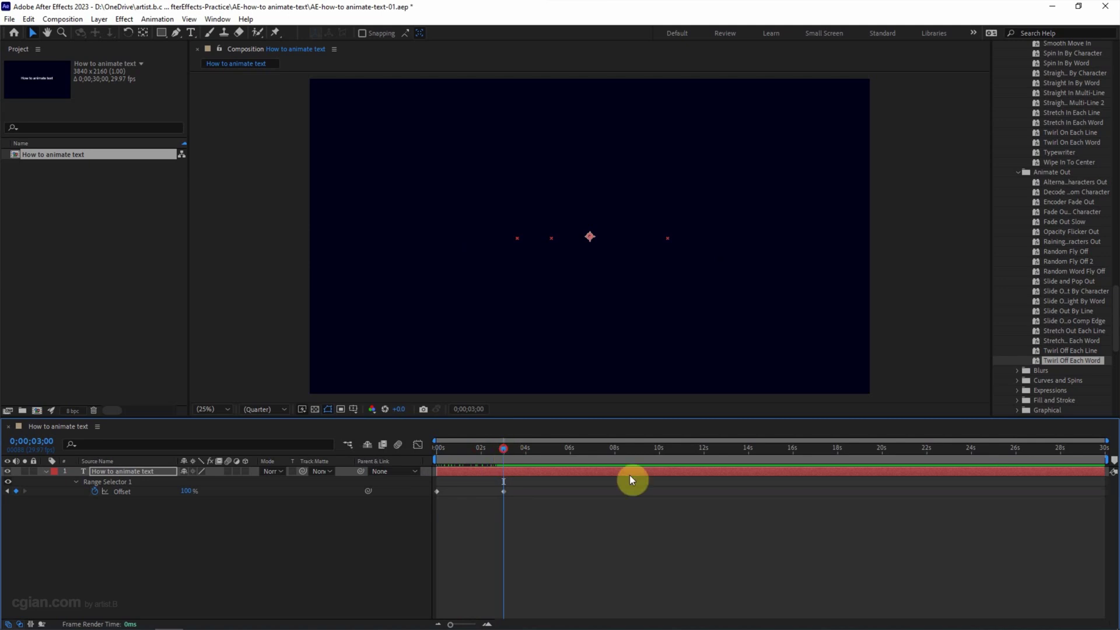
{"action": "left_click_drag", "start_coordinate": [1107, 461], "coordinate": [415, 453]}
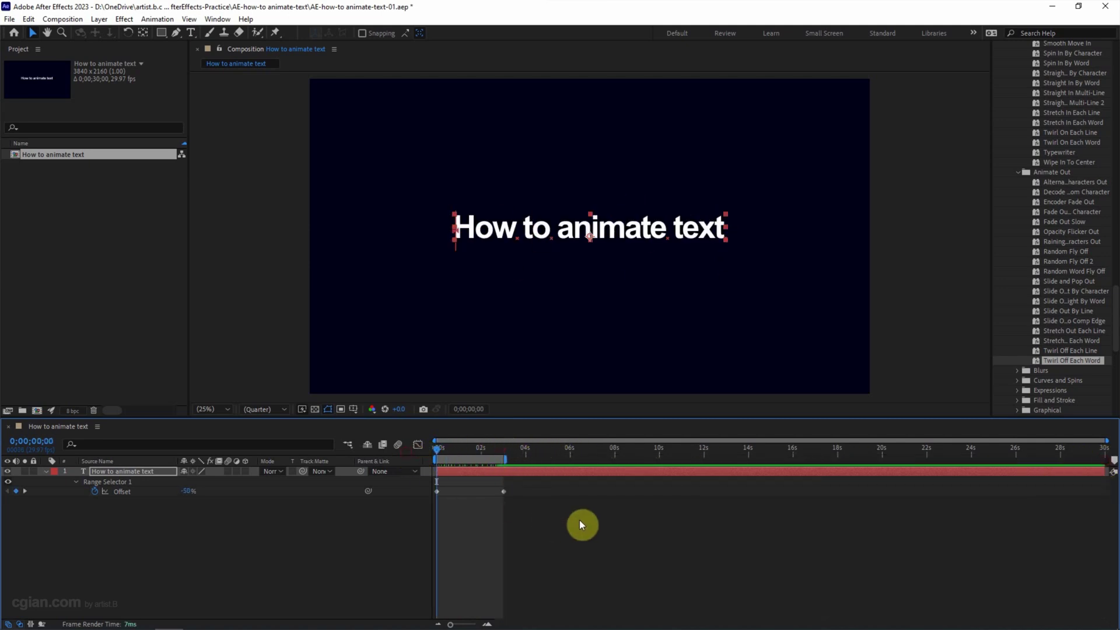
{"action": "key", "text": "space"}
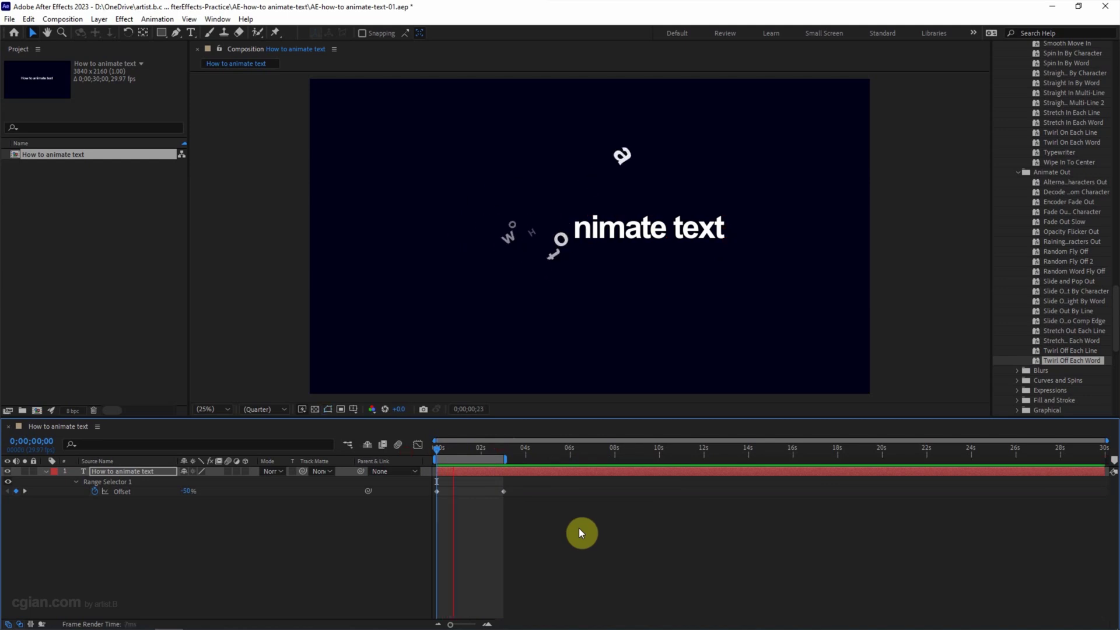